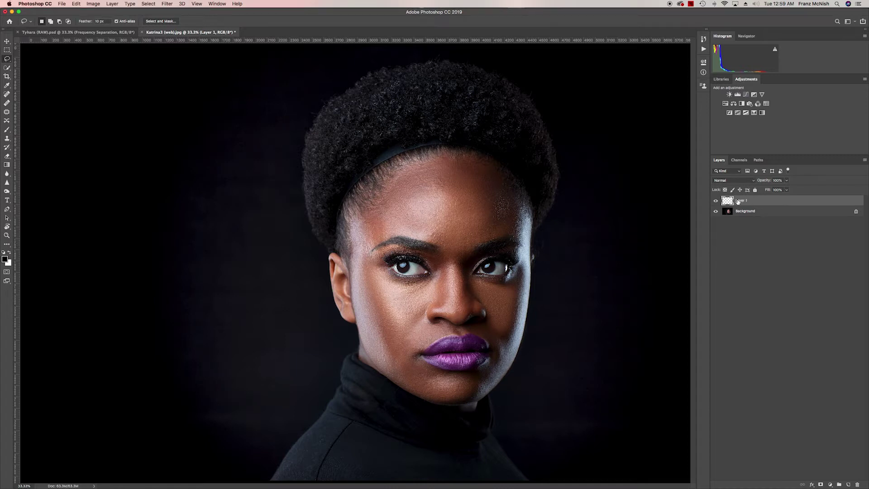
- Paint soft white highlight areas on Layer 1 over the forehead, nose bridge, both cheeks and chin with the Brush tool
click(8, 132)
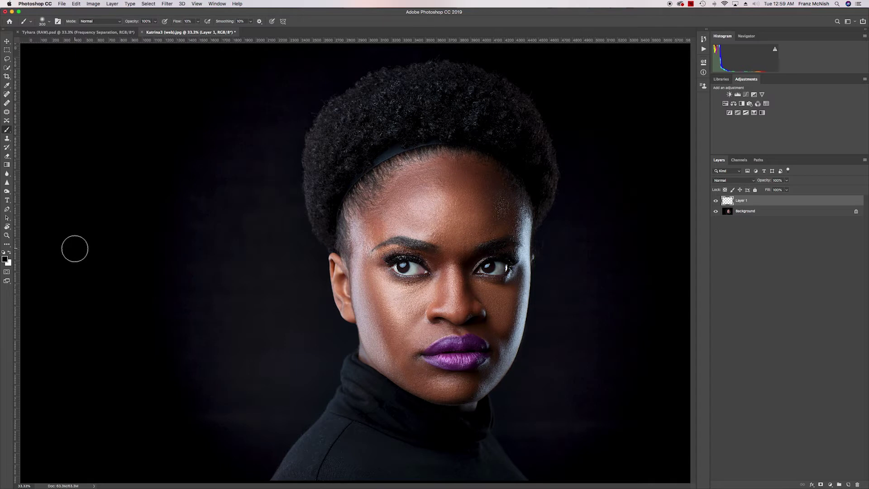
key(x)
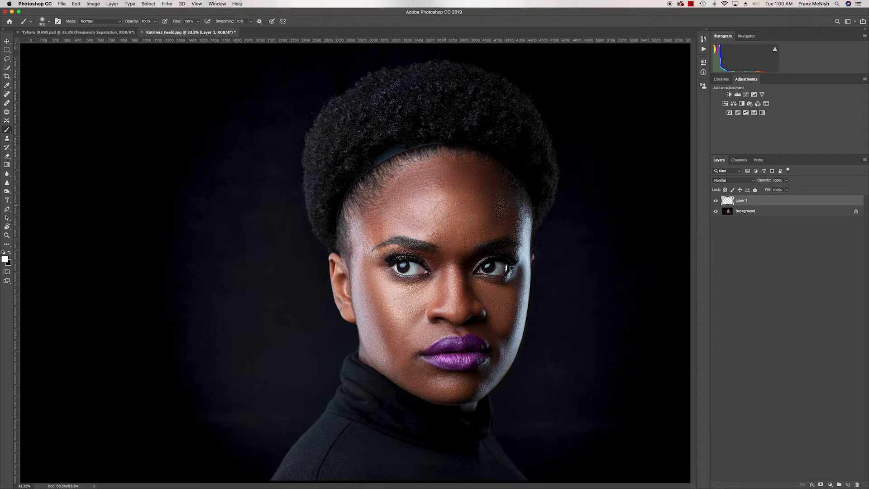
mouse_move(455, 236)
mouse_down()
mouse_move(469, 227)
mouse_move(455, 202)
mouse_move(409, 209)
mouse_move(435, 229)
mouse_move(478, 213)
mouse_move(449, 188)
mouse_move(410, 213)
mouse_move(448, 218)
mouse_move(469, 195)
mouse_move(452, 213)
mouse_up()
mouse_move(452, 251)
mouse_down()
mouse_move(455, 309)
mouse_move(393, 300)
mouse_move(421, 297)
mouse_move(401, 301)
mouse_up()
key(bracketright)
key(bracketright)
key(bracketright)
key(bracketright)
mouse_move(490, 291)
mouse_down()
mouse_move(501, 319)
mouse_move(508, 291)
mouse_up()
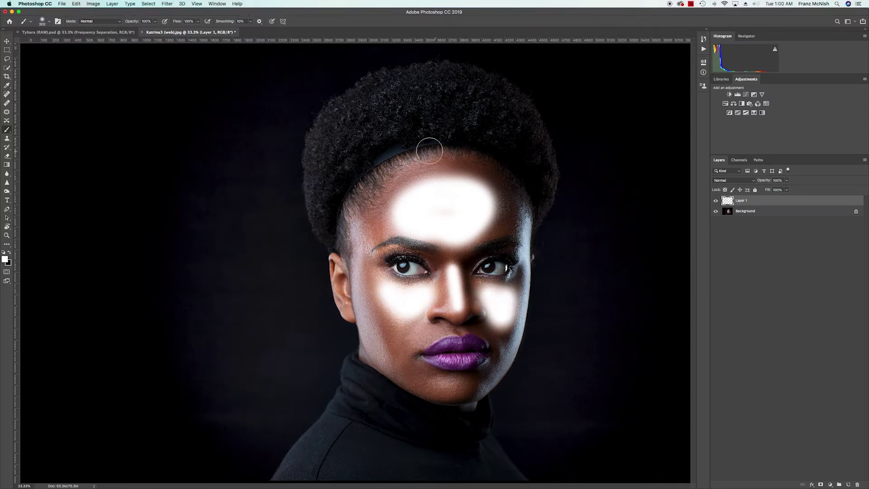
drag(450, 393, 450, 387)
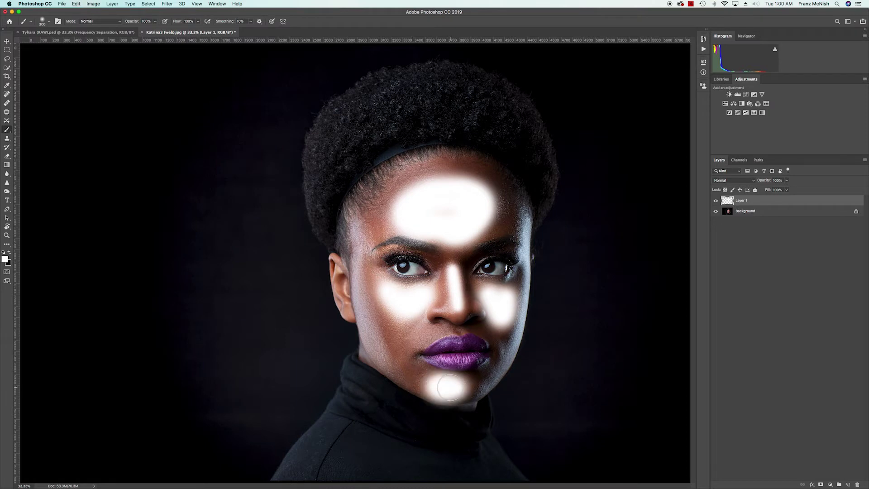
- Paint thin white highlights along the upper lip's edge, the philtrum, both nostrils and under the eyebrows with a 40 px brush
key(bracketleft)
key(bracketleft)
key(bracketleft)
key(bracketleft)
key(bracketleft)
key(bracketleft)
key(bracketleft)
key(bracketleft)
drag(484, 340, 440, 337)
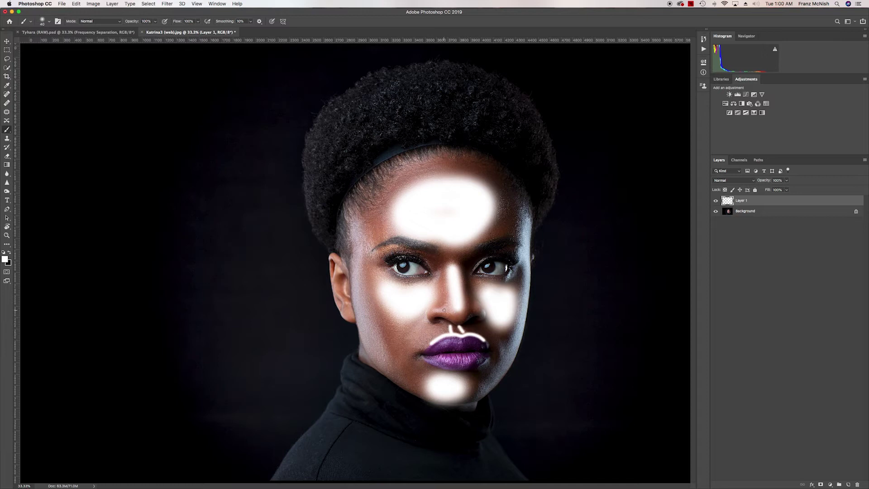
drag(441, 310, 481, 308)
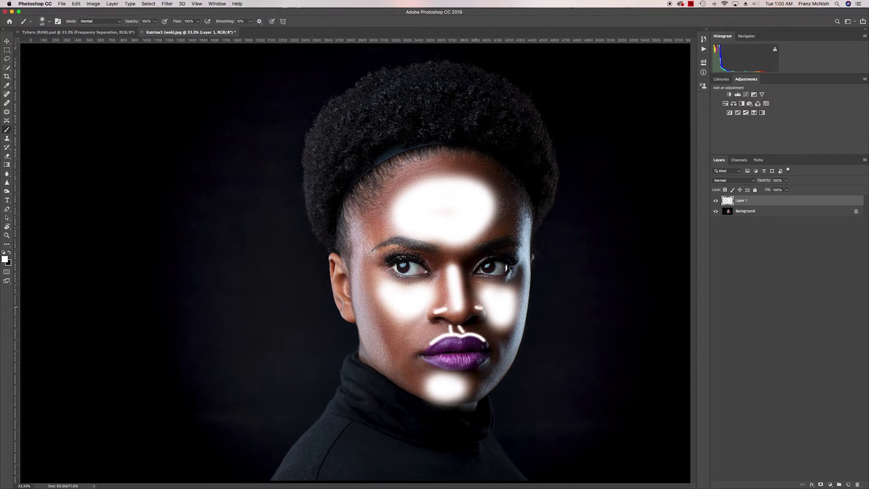
mouse_move(397, 248)
mouse_down()
mouse_move(377, 250)
mouse_move(386, 249)
mouse_up()
mouse_move(504, 249)
mouse_down()
mouse_move(517, 249)
mouse_move(502, 249)
mouse_up()
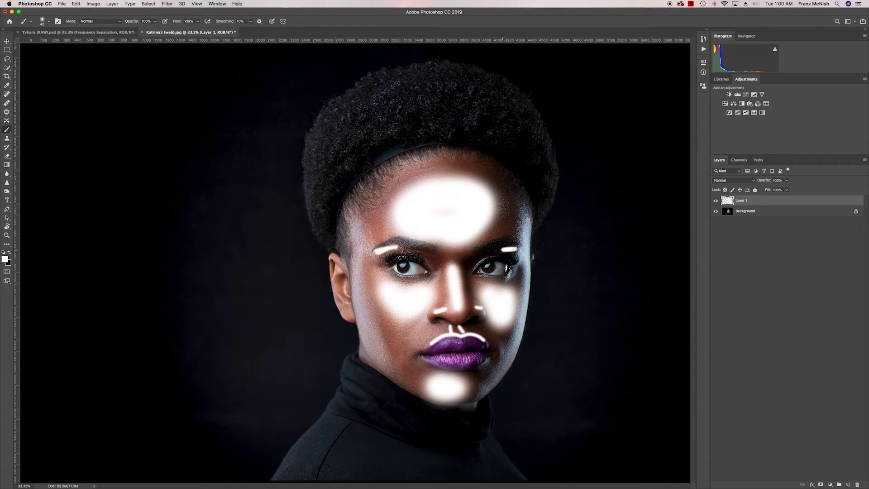
- Paint black contour strokes along the hairline and below both cheekbones with a 250 px brush
key(x)
key(bracketright)
key(bracketright)
key(bracketright)
key(bracketright)
key(bracketright)
key(bracketright)
key(bracketright)
key(bracketright)
key(bracketright)
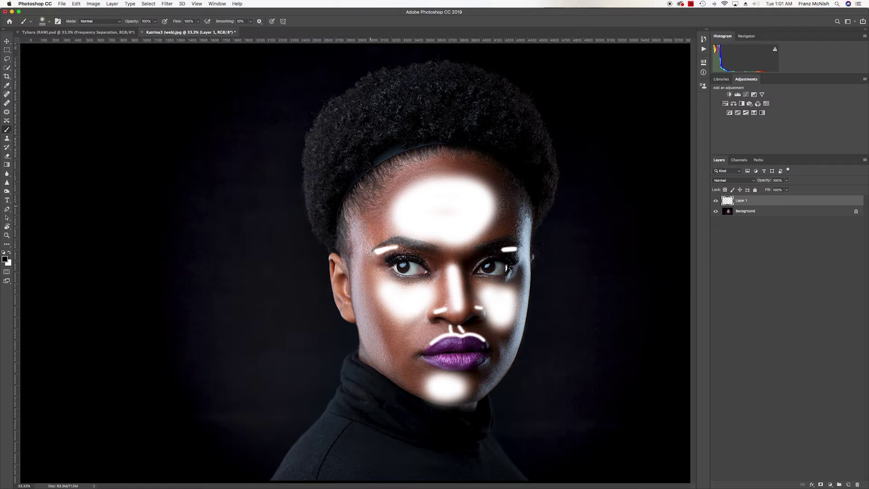
mouse_move(366, 211)
mouse_down()
mouse_move(382, 181)
mouse_move(427, 160)
mouse_move(482, 165)
mouse_move(517, 197)
mouse_up()
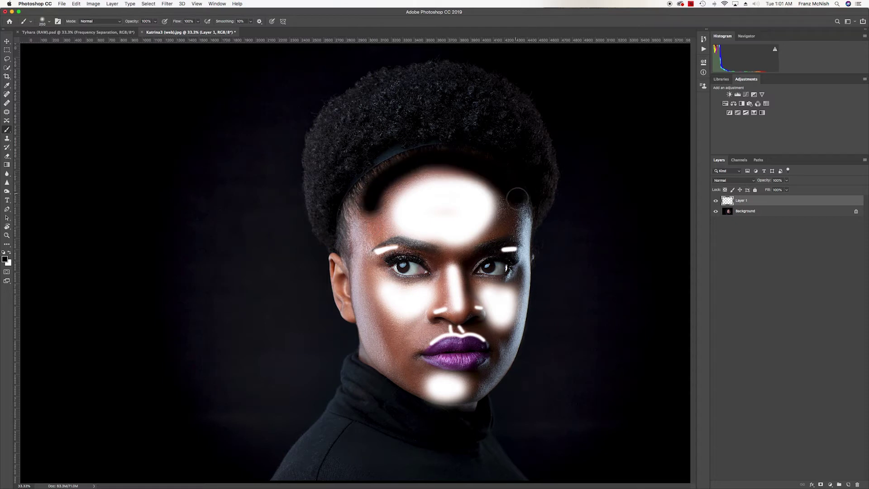
drag(360, 284, 404, 358)
drag(507, 347, 525, 294)
- Paint black contour lines down both sides of the nose with a 150 px brush
key(bracketleft)
key(bracketleft)
key(bracketleft)
drag(441, 302, 425, 257)
drag(473, 308, 465, 272)
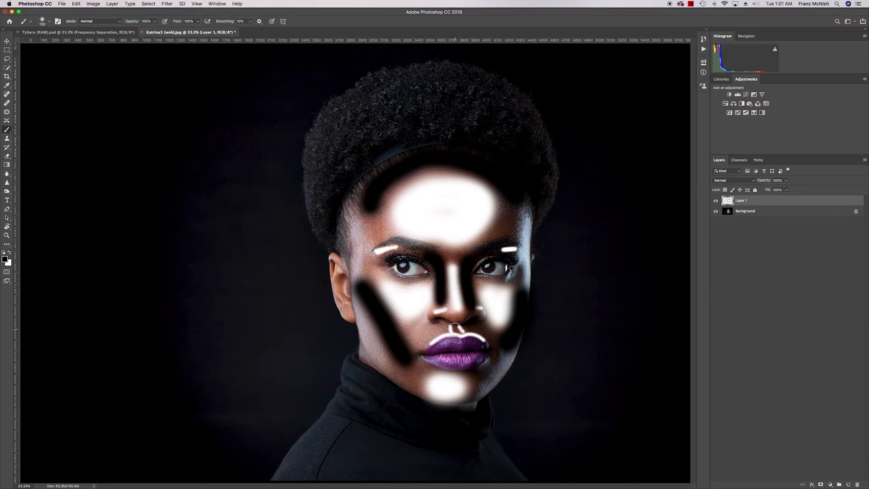
- Mark the lips with a small brush, using black for the shaded edges and white for the lower lip's highlight
key(bracketleft)
key(bracketleft)
key(bracketleft)
key(bracketleft)
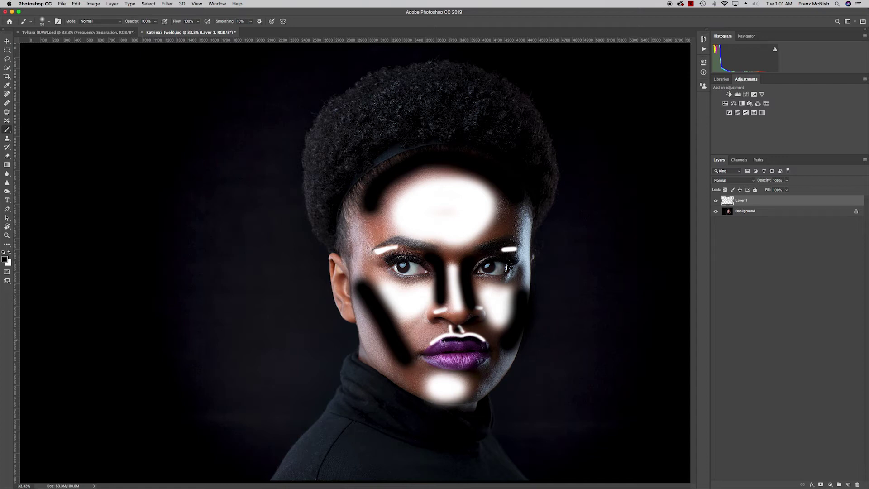
key(x)
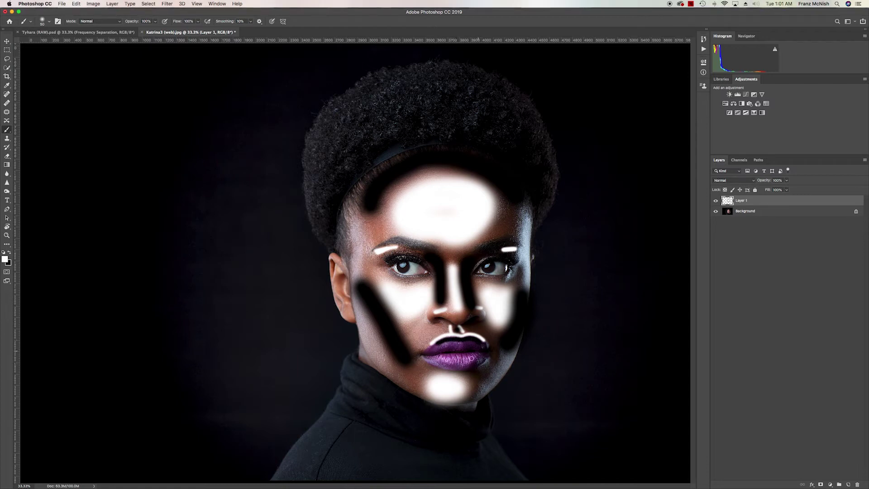
mouse_move(474, 357)
mouse_down()
mouse_move(443, 359)
mouse_move(459, 359)
mouse_up()
key(x)
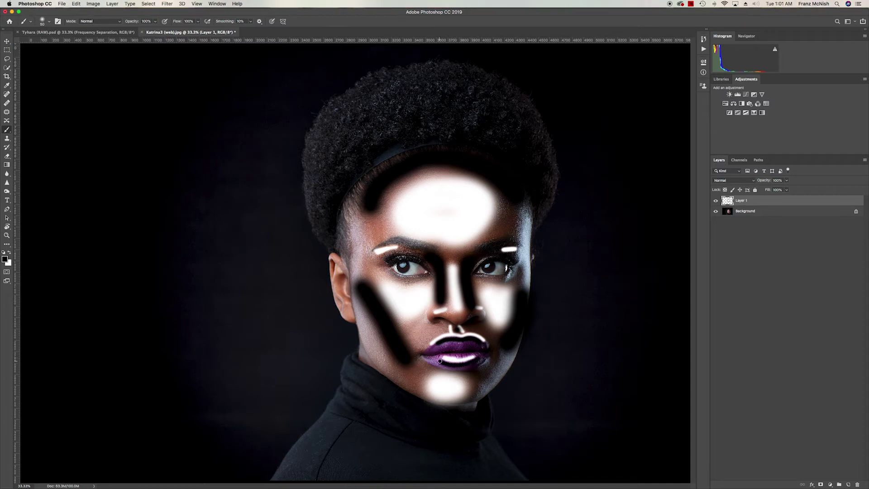
drag(469, 354, 446, 350)
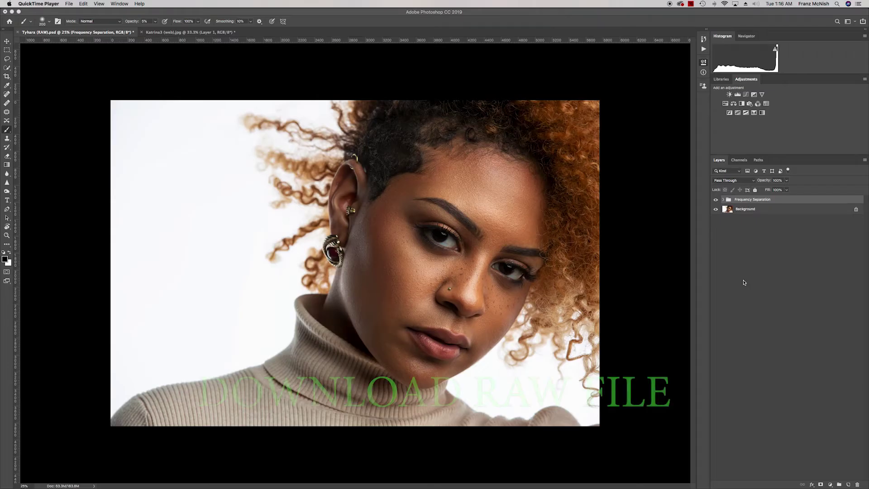
- Add a Curves adjustment layer above the Frequency Separation group and name it Dodge
click(746, 96)
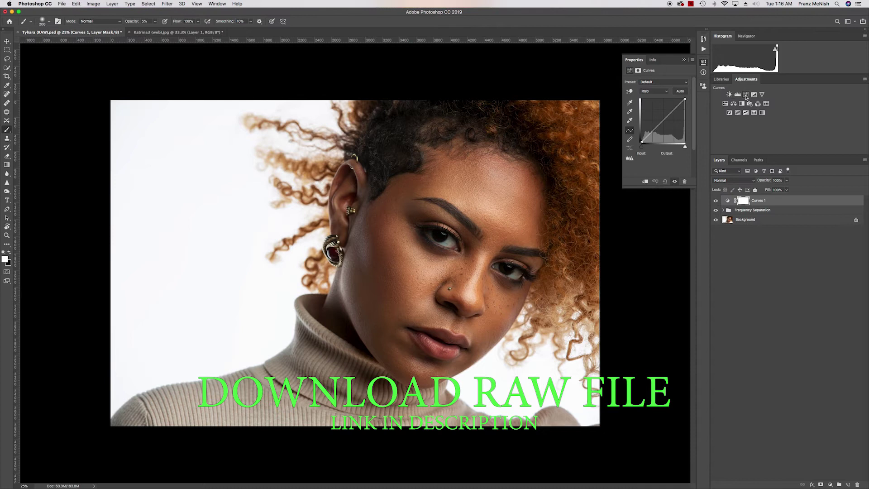
double_click(759, 201)
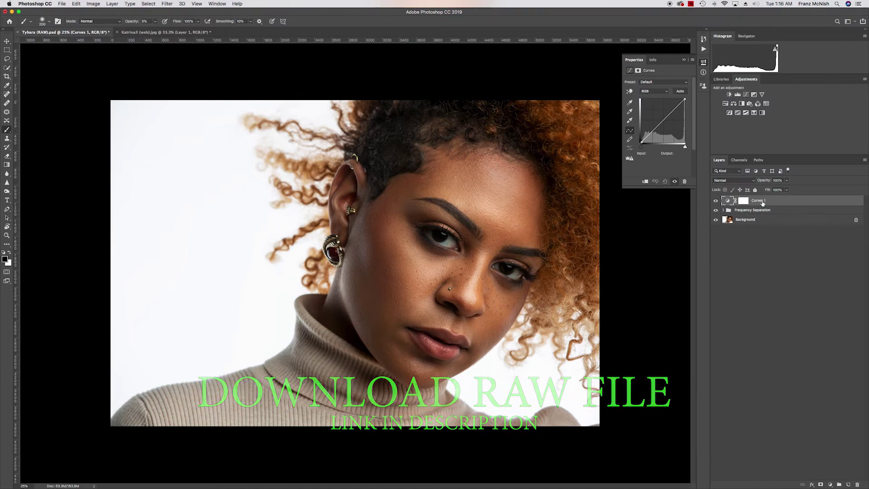
text(Dodg)
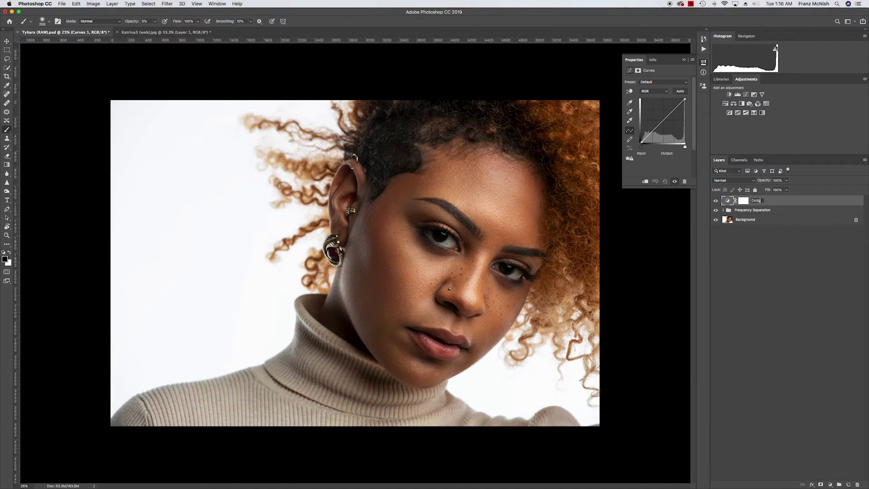
key(Return)
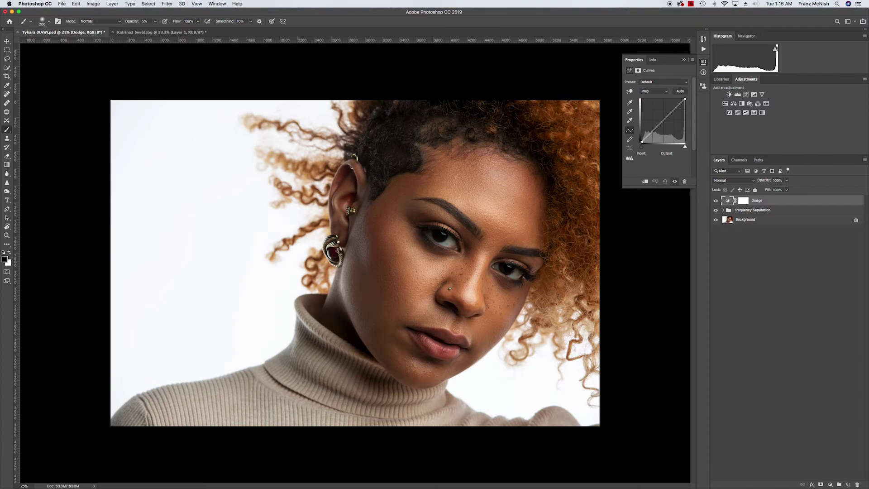
- Set the Dodge layer's blend mode to Screen and invert its layer mask to black
click(755, 182)
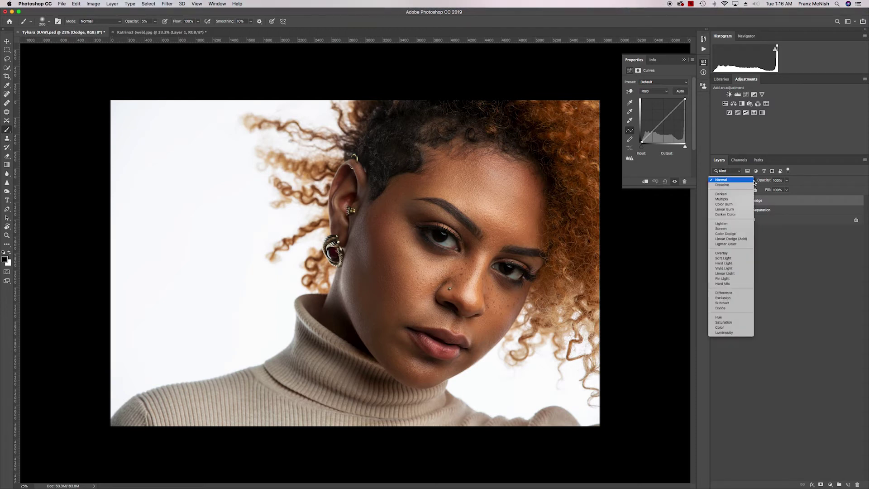
click(732, 229)
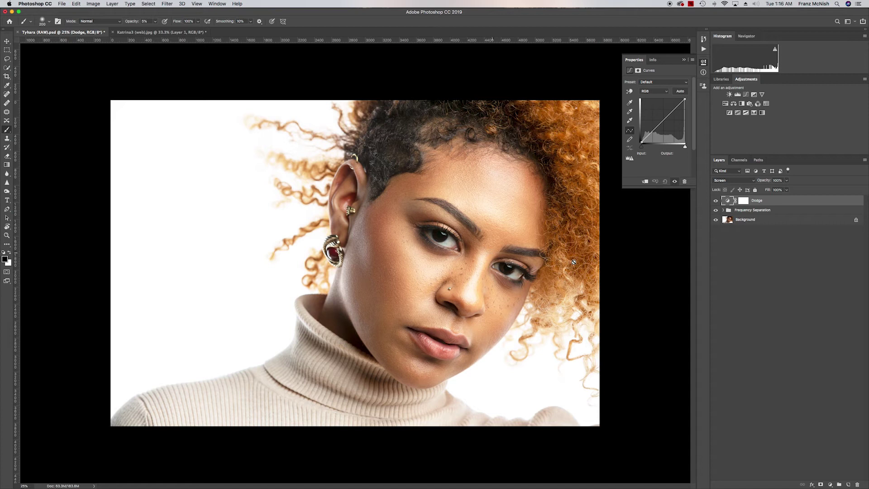
click(744, 201)
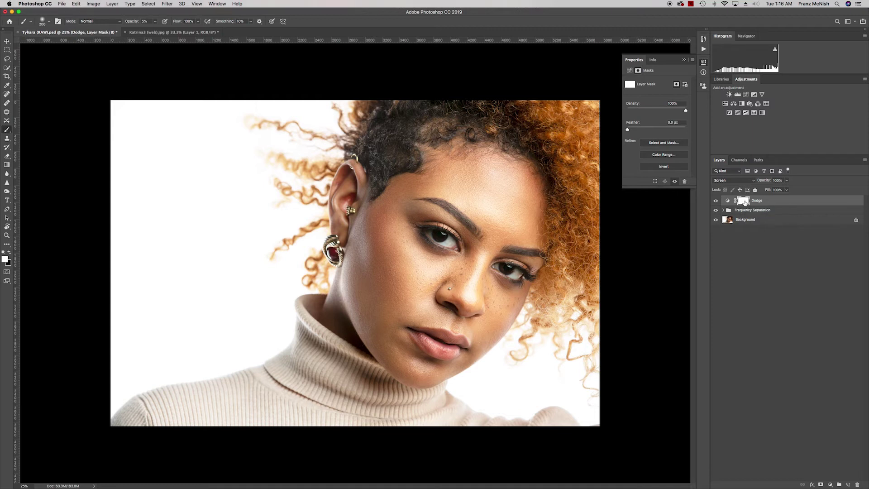
key(super+i)
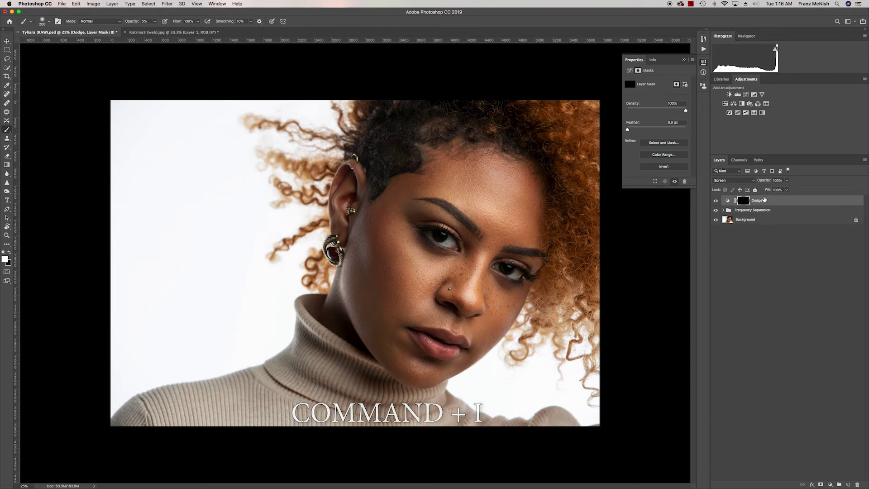
- Add a second Curves adjustment layer above Dodge and name it Burn
click(747, 96)
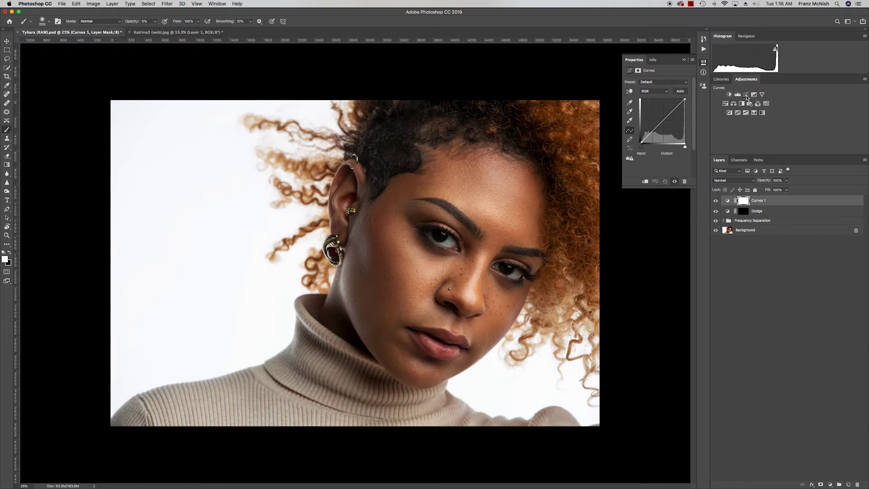
click(760, 202)
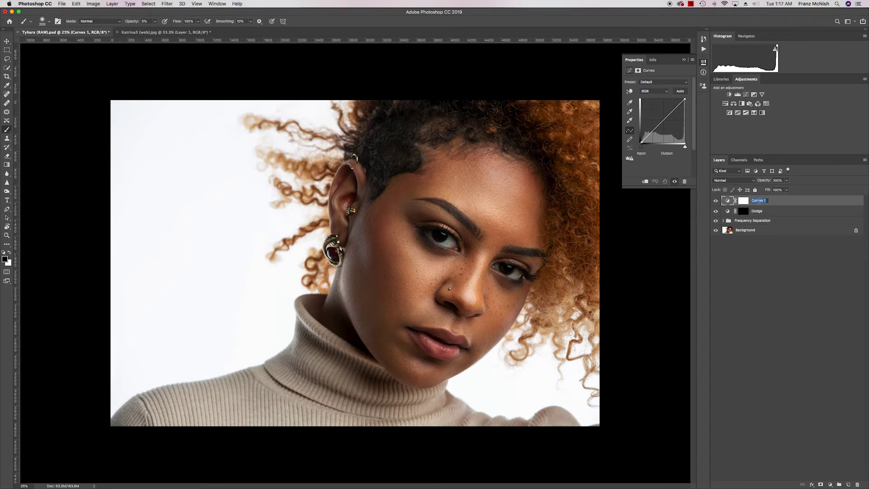
double_click(760, 202)
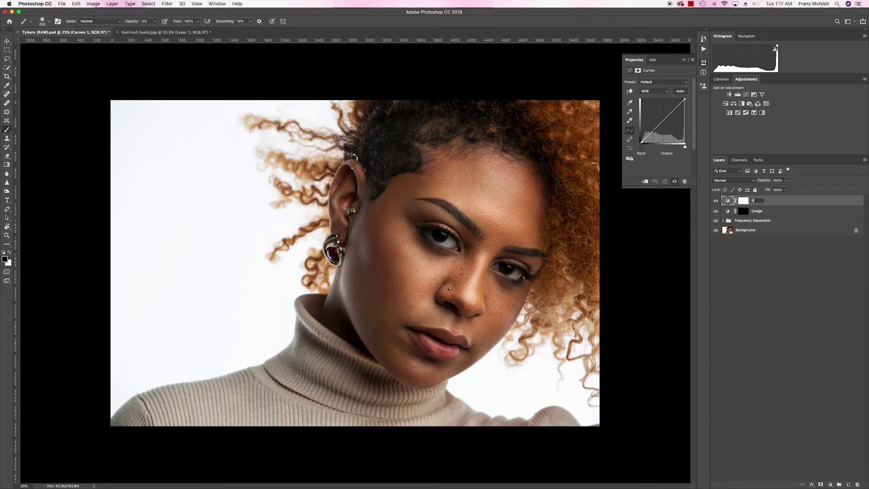
key(Return)
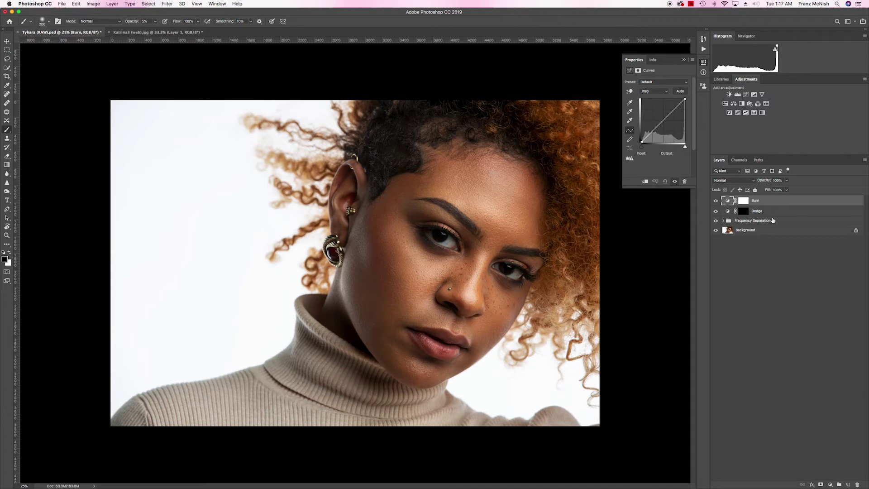
- Set the Burn layer's blend mode to Multiply and invert its layer mask to black
click(753, 181)
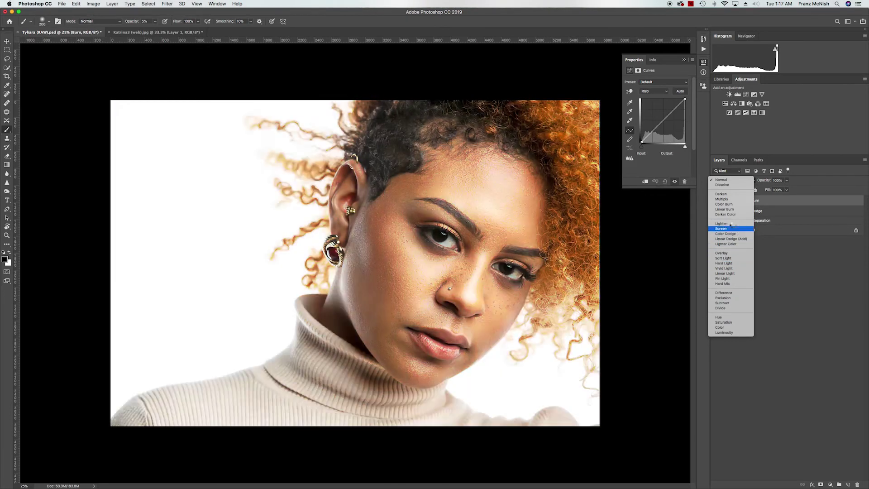
click(722, 199)
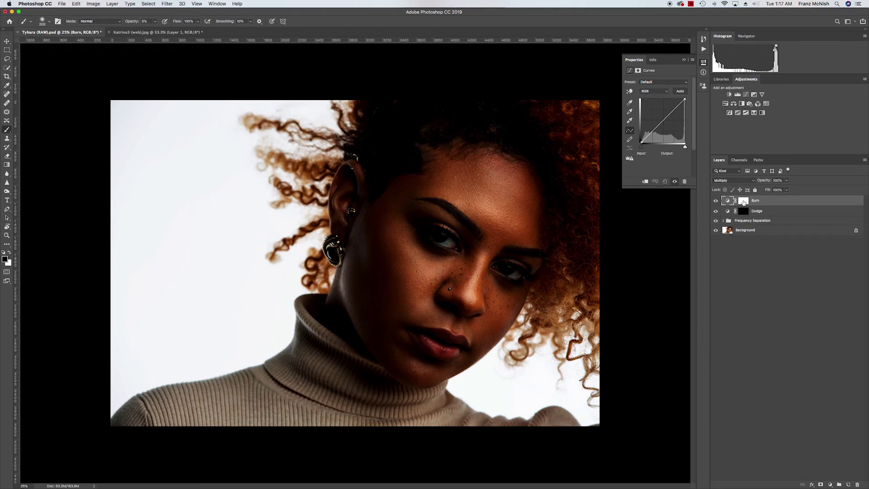
click(744, 201)
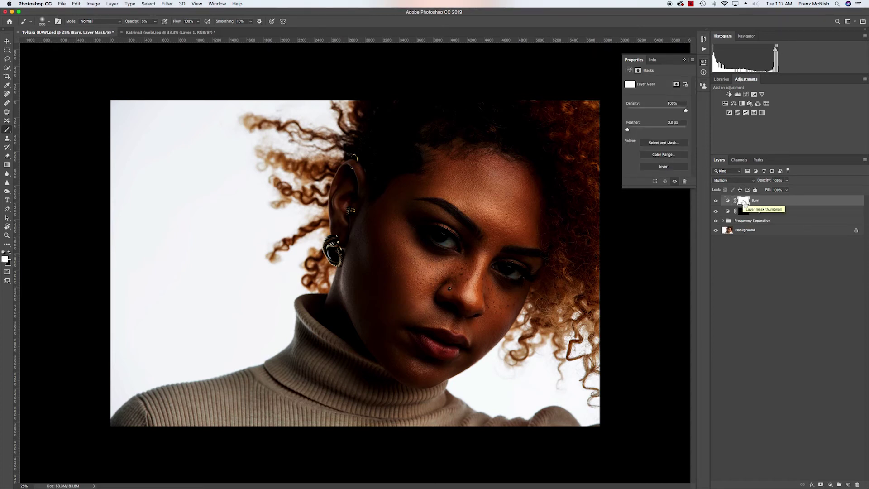
key(super+i)
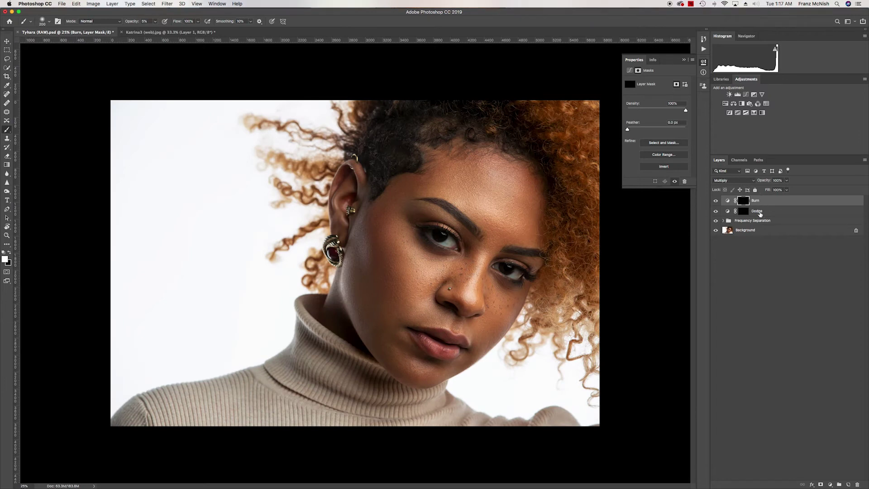
- Group the Burn and Dodge layers under the name "Dodge and Burn" and select the Dodge layer's mask
shift+click(761, 215)
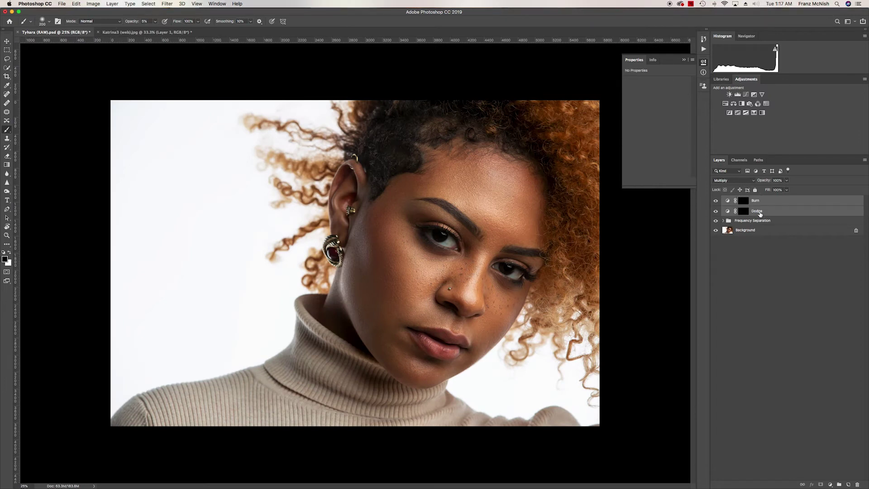
key(super+g)
double_click(741, 200)
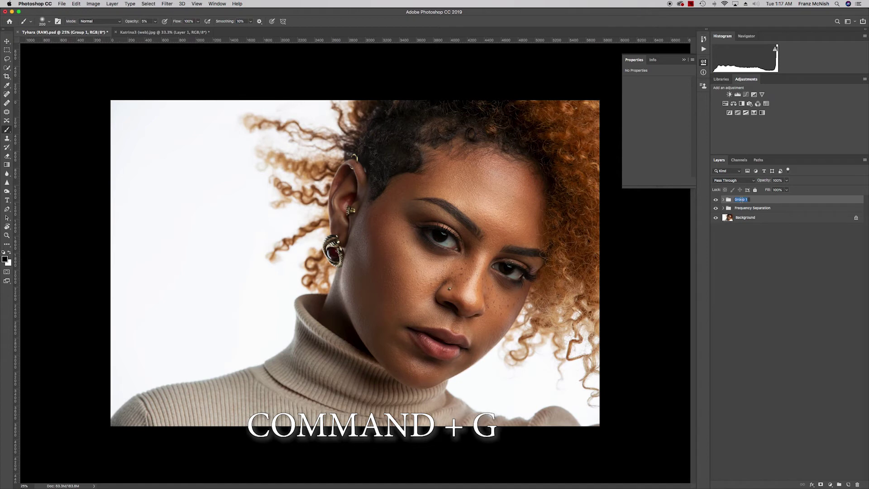
text(Dodge and Burn)
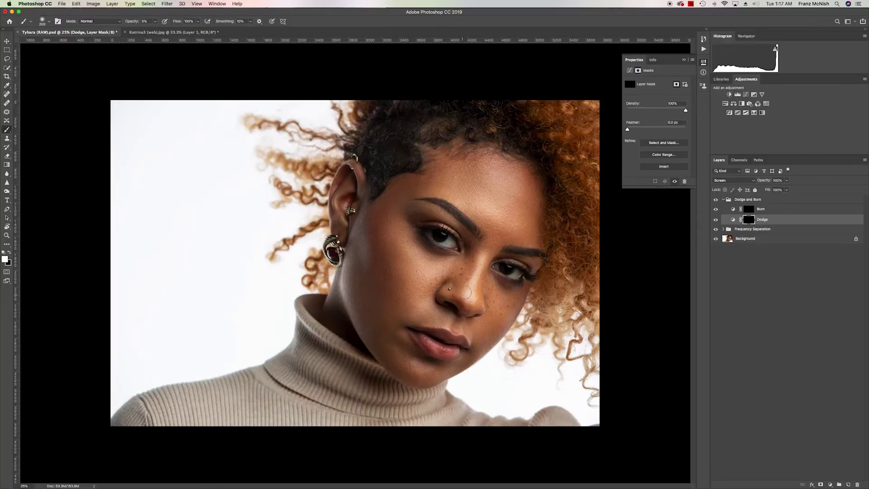
click(750, 211)
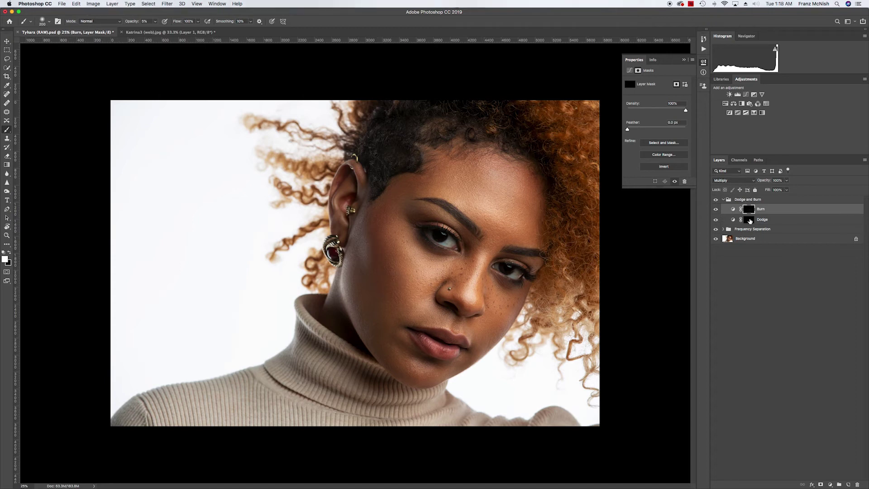
click(749, 220)
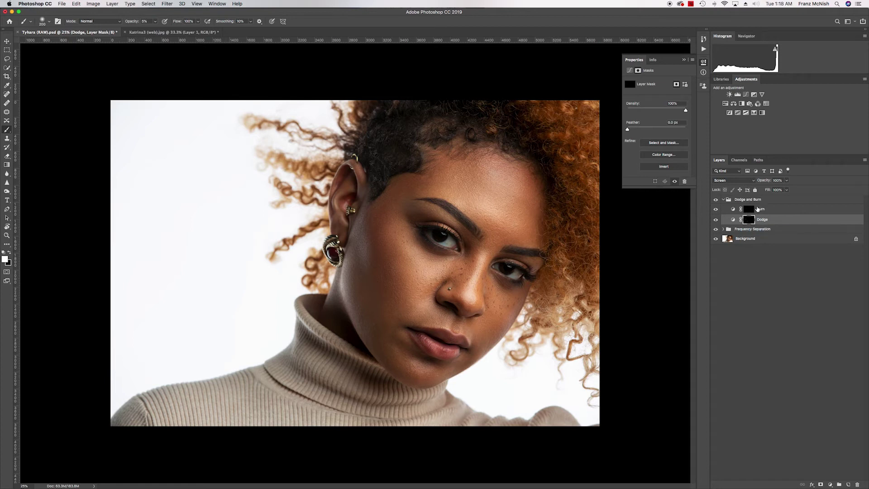
- Add a Black & White adjustment layer above Burn with Reds at -23 and Yellows at 88
click(777, 212)
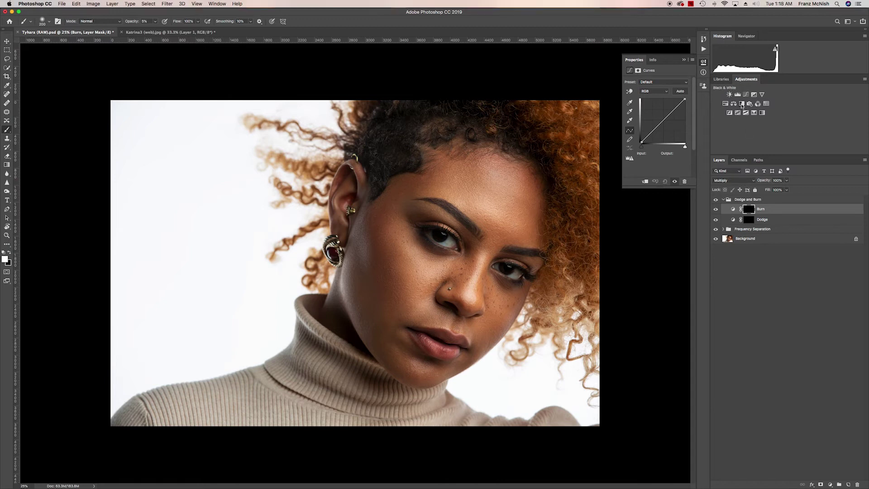
click(742, 105)
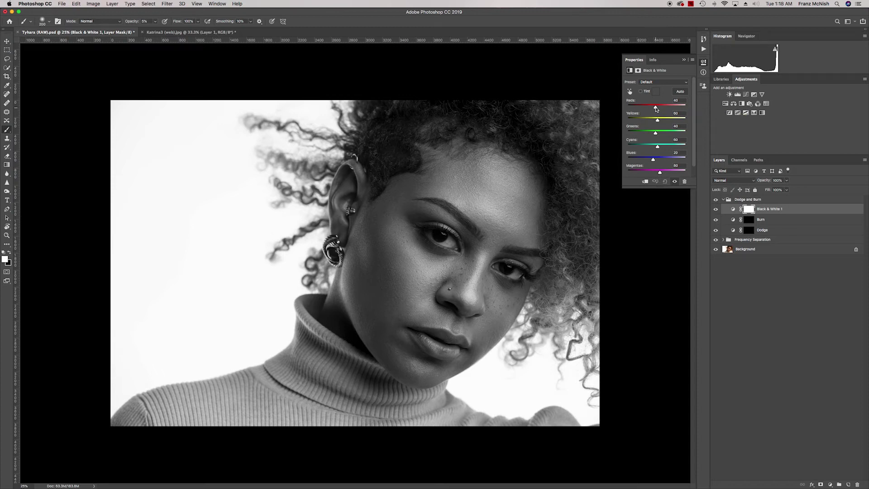
drag(656, 108, 649, 113)
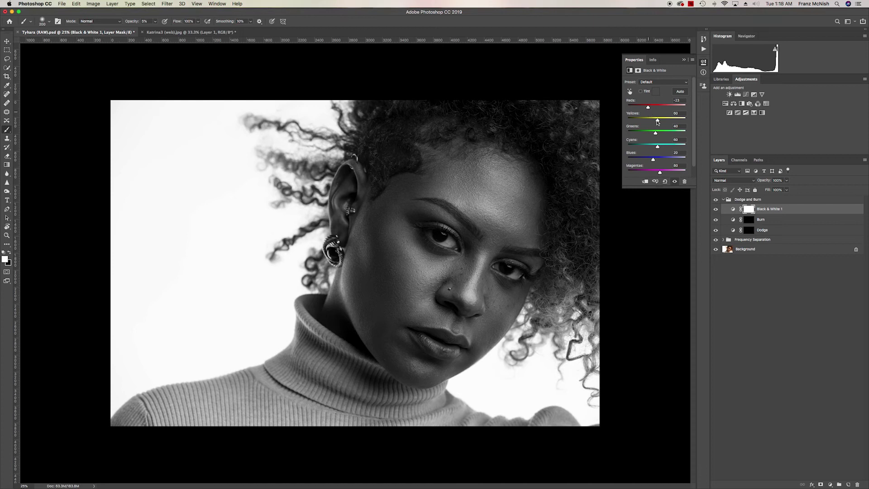
drag(658, 122, 660, 123)
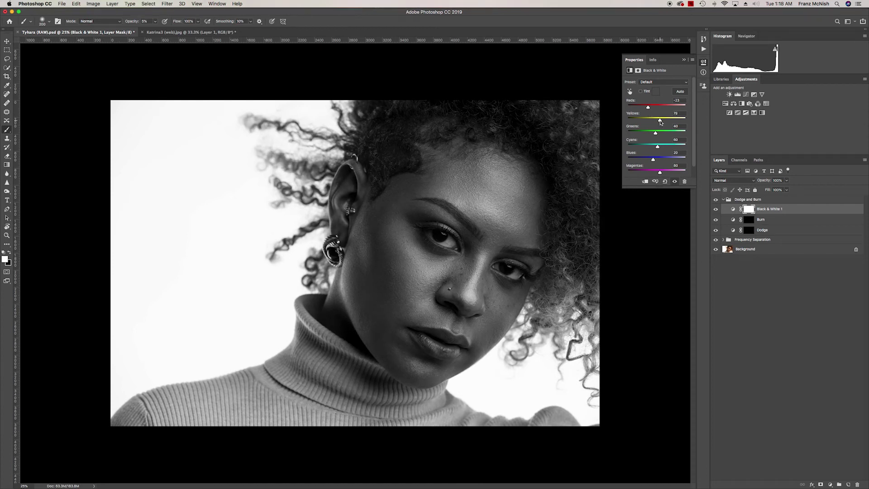
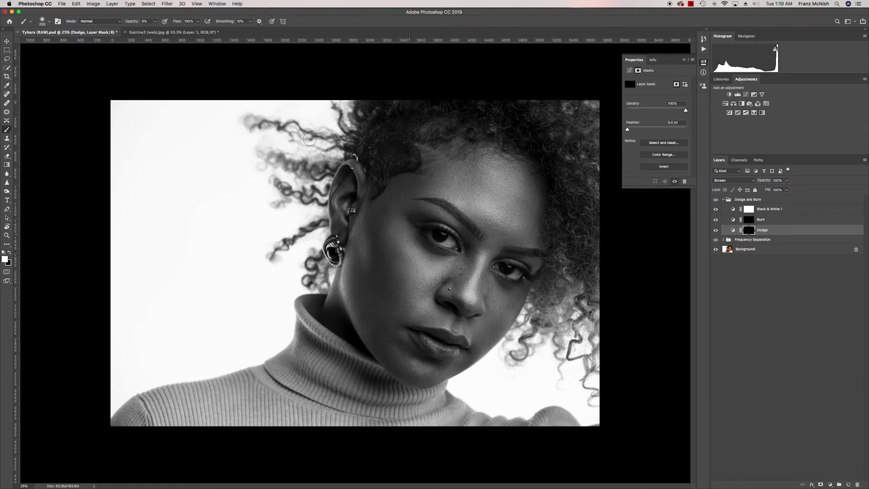
- Dodge the forehead, both cheeks and the chin on the Dodge mask with a 300 px brush at 5% opacity
click(155, 22)
click(342, 24)
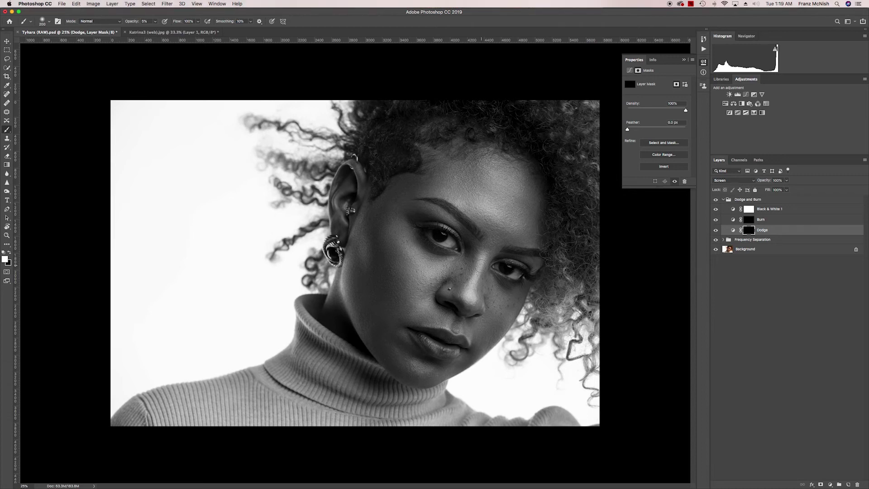
key(bracketright)
key(bracketright)
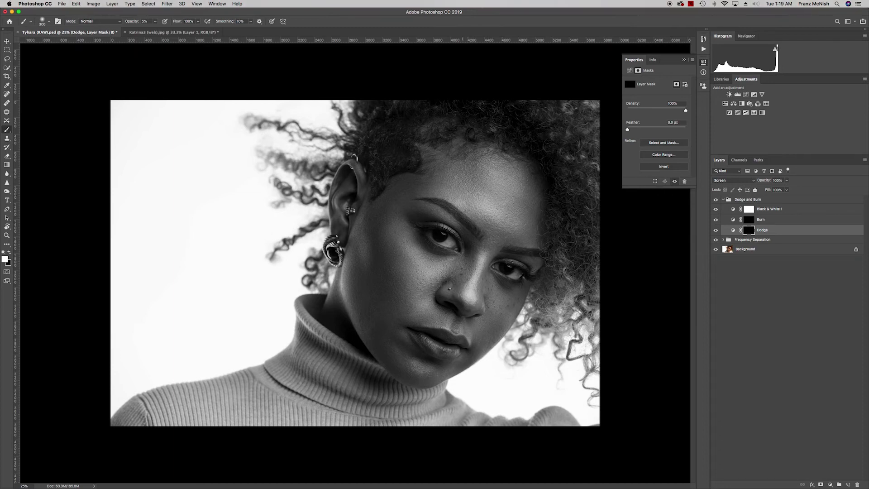
drag(482, 206, 490, 199)
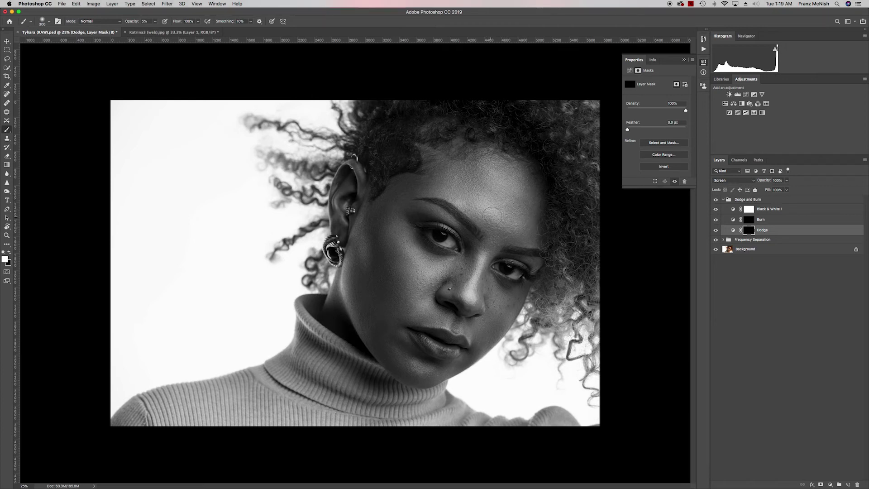
mouse_move(403, 274)
mouse_down()
mouse_move(404, 247)
mouse_move(414, 276)
mouse_move(441, 268)
mouse_move(417, 264)
mouse_move(428, 262)
mouse_move(410, 249)
mouse_move(431, 264)
mouse_move(419, 268)
mouse_move(451, 268)
mouse_up()
drag(498, 298, 503, 304)
mouse_move(427, 352)
mouse_down()
mouse_move(427, 374)
mouse_move(403, 365)
mouse_move(456, 366)
mouse_up()
- Dodge the edge of the face beside the earring on the Dodge mask with a 150 px brush
key(bracketleft)
key(bracketleft)
key(bracketleft)
key(bracketleft)
key(bracketleft)
key(bracketleft)
key(bracketleft)
key(bracketleft)
key(bracketright)
key(bracketright)
key(bracketright)
key(bracketright)
key(bracketright)
key(bracketright)
key(bracketright)
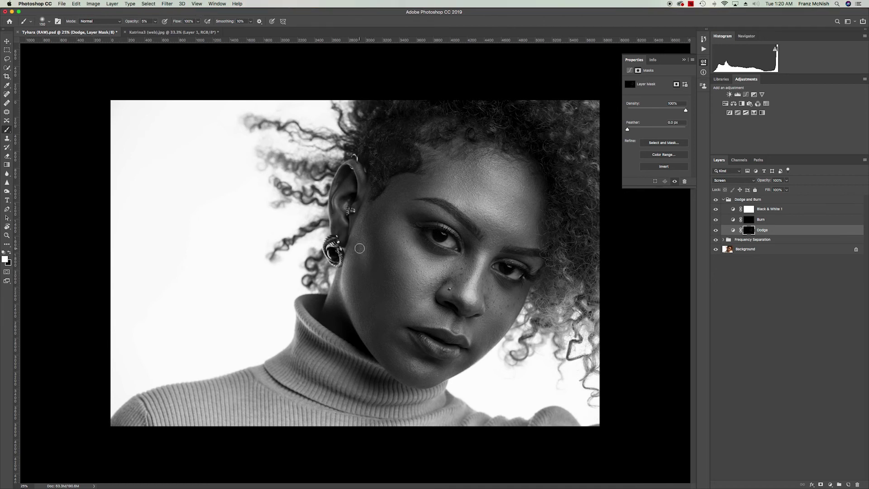
mouse_move(362, 241)
mouse_down()
mouse_move(344, 296)
mouse_move(345, 278)
mouse_up()
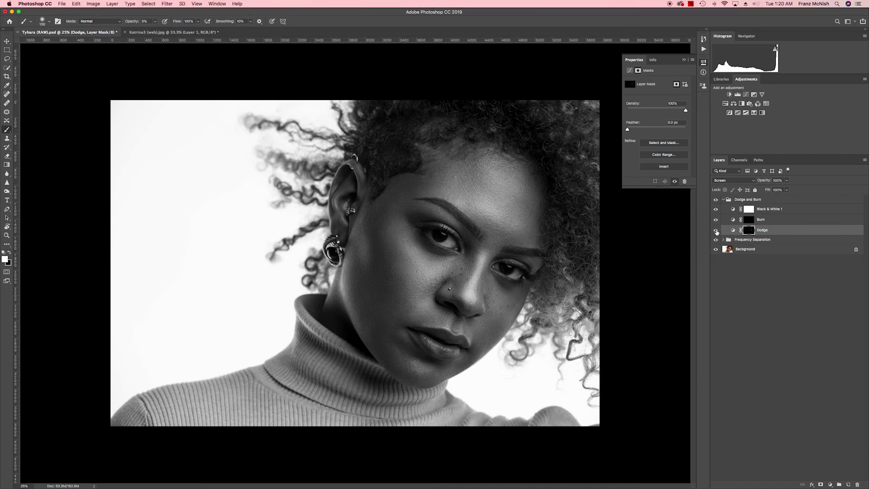
- Compare the portrait with and without the Dodge layer
click(716, 231)
click(717, 231)
click(717, 231)
click(716, 231)
click(716, 231)
click(717, 231)
click(716, 231)
click(716, 231)
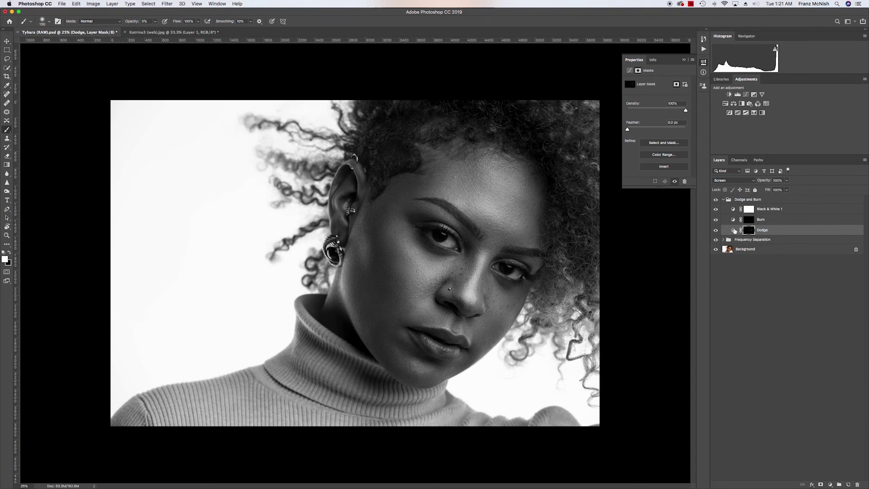
- Burn the forehead's edge along the hairline on the Burn layer's mask with a 700 px brush
click(752, 221)
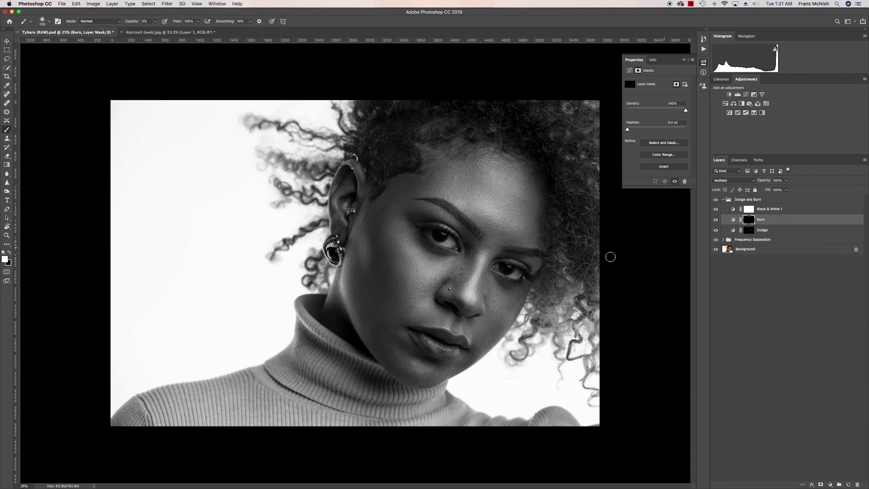
key(bracketright)
key(bracketright)
key(bracketright)
key(bracketright)
key(bracketright)
key(bracketright)
key(bracketright)
key(bracketright)
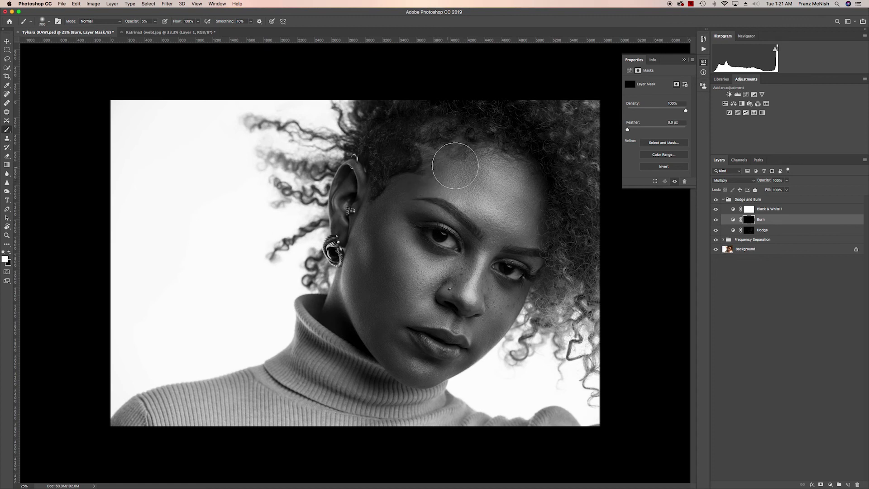
mouse_move(538, 169)
mouse_down()
mouse_move(545, 229)
mouse_move(547, 180)
mouse_move(531, 156)
mouse_up()
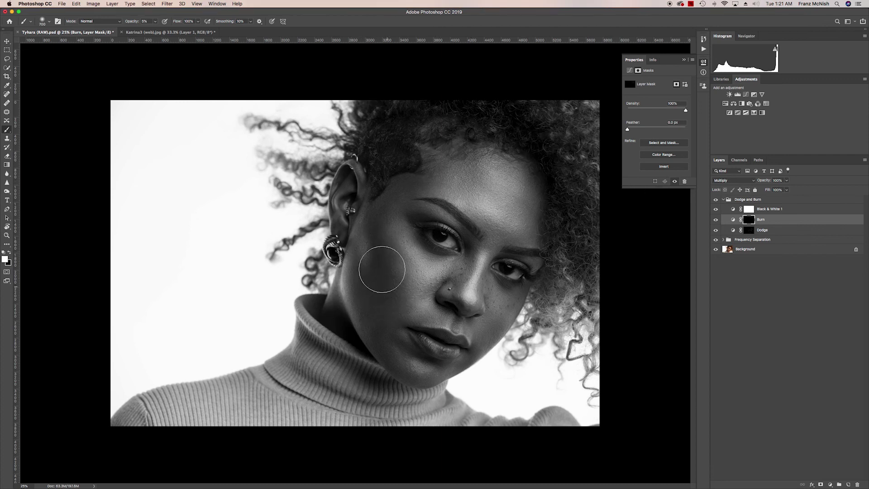
- Burn along the jawline from the chin up toward the ear with a 400 px brush
key(bracketleft)
key(bracketleft)
key(bracketleft)
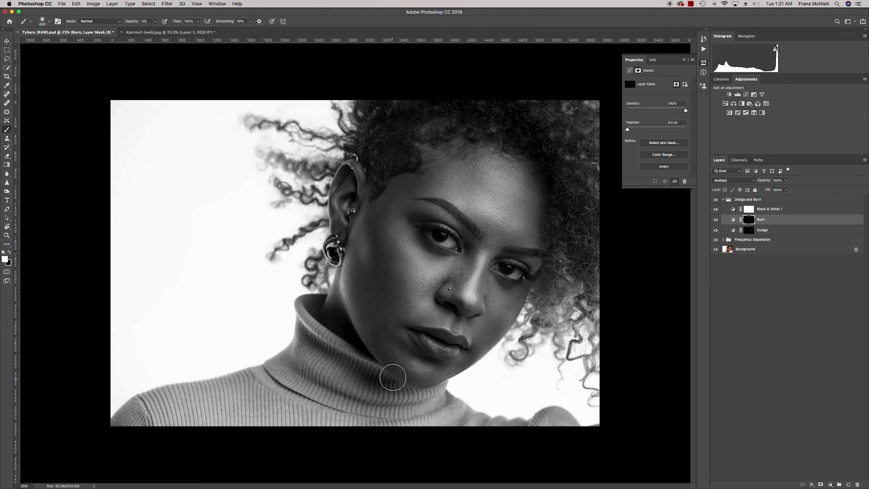
mouse_move(387, 365)
mouse_down()
mouse_move(369, 341)
mouse_move(355, 288)
mouse_move(364, 308)
mouse_up()
- Burn the smaller shadow areas around the nose and lips, reducing the brush in stages to 70 px
key(bracketleft)
key(bracketleft)
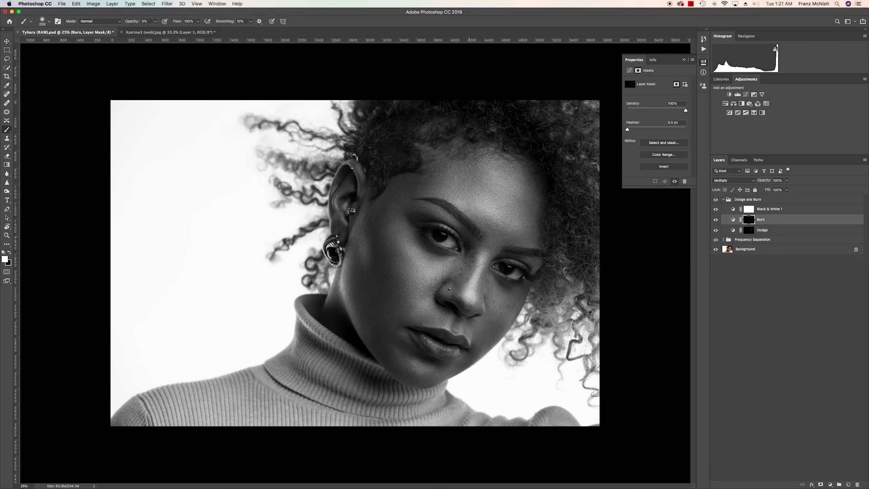
key(bracketleft)
key(bracketleft)
key(bracketleft)
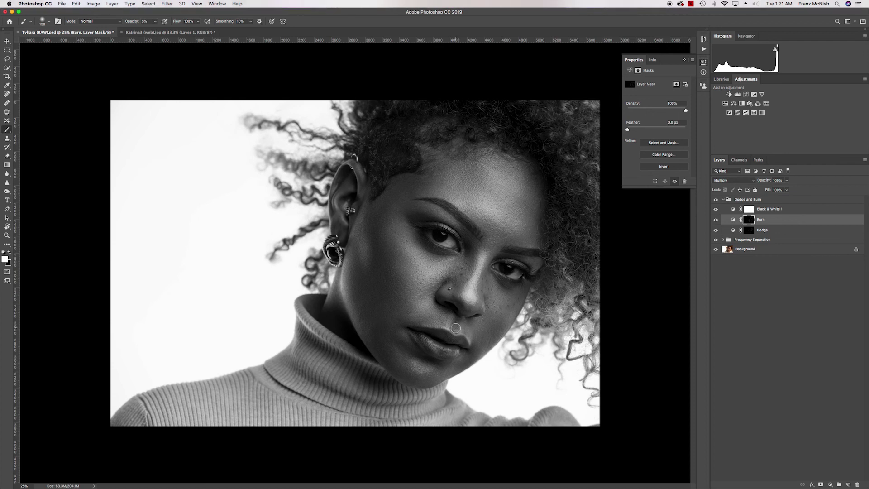
key(bracketleft)
key(bracketleft)
key(bracketleft)
key(bracketleft)
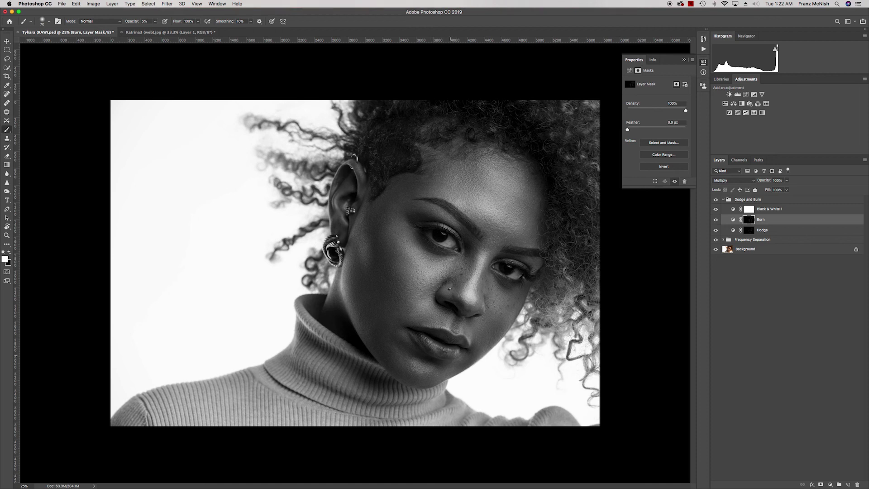
- Hide the Black & White 1 layer and compare the portrait with and without the Dodge and Burn group
click(716, 200)
click(716, 200)
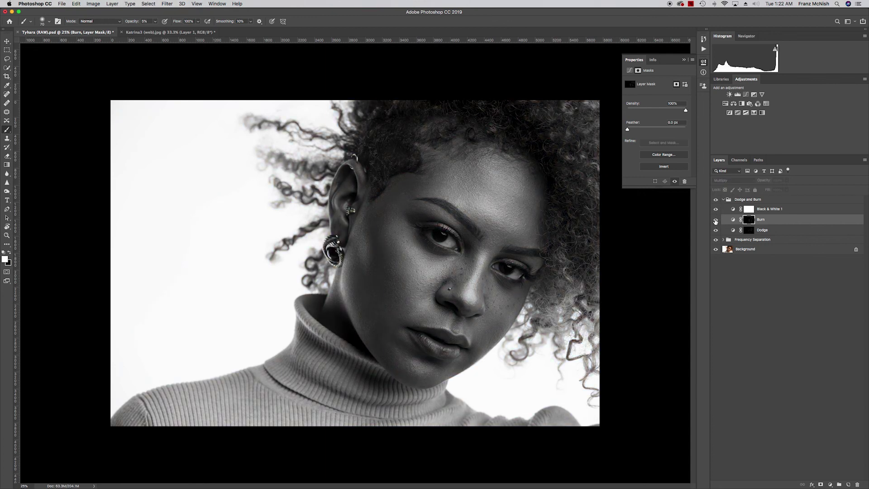
click(770, 209)
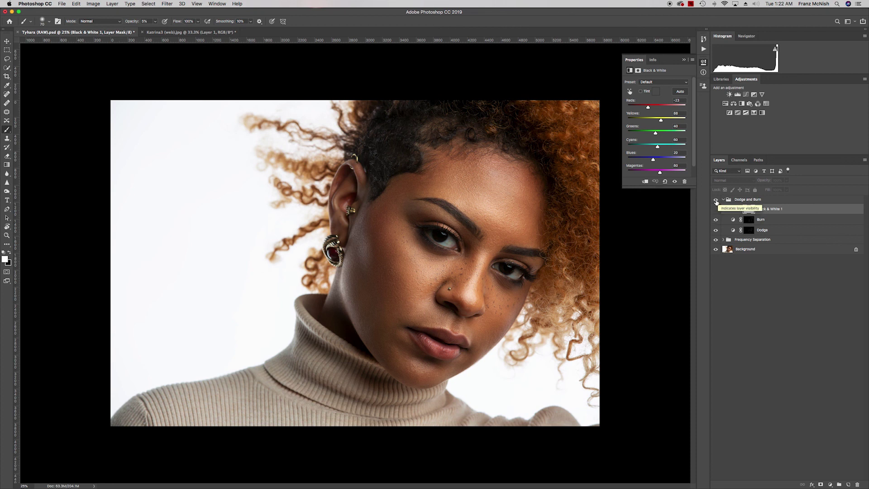
click(717, 201)
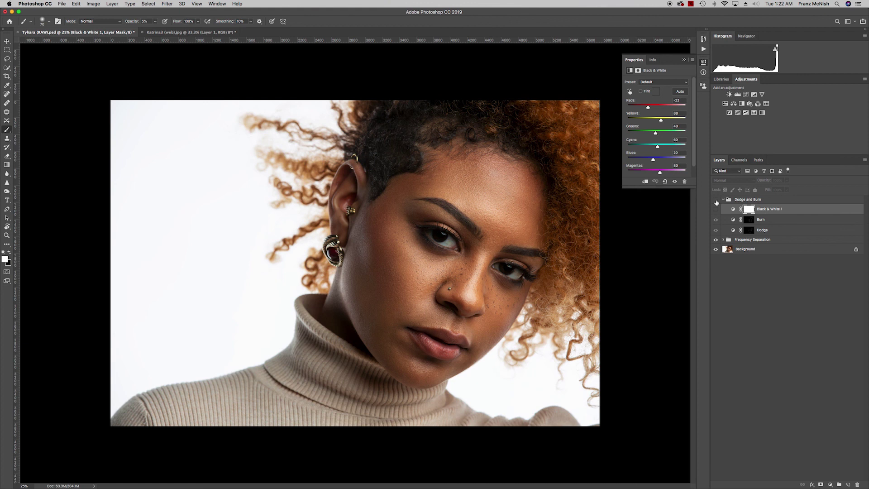